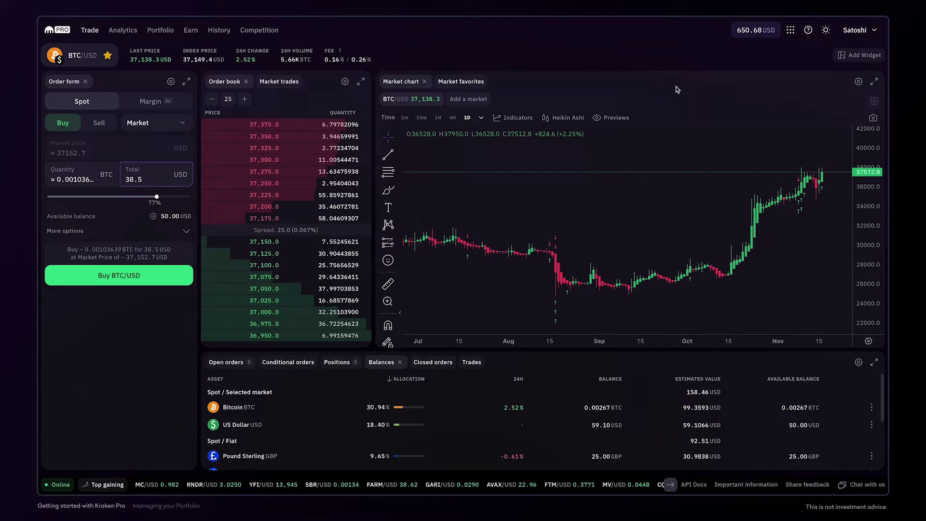
# Show the Portfolio overview with its value chart covering the last three months.
pyautogui.click(727, 35)
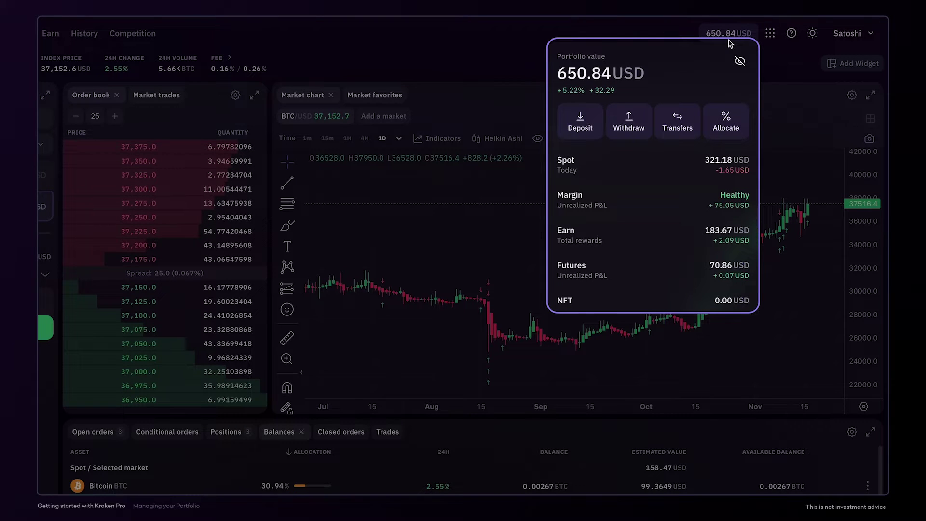
pyautogui.click(730, 37)
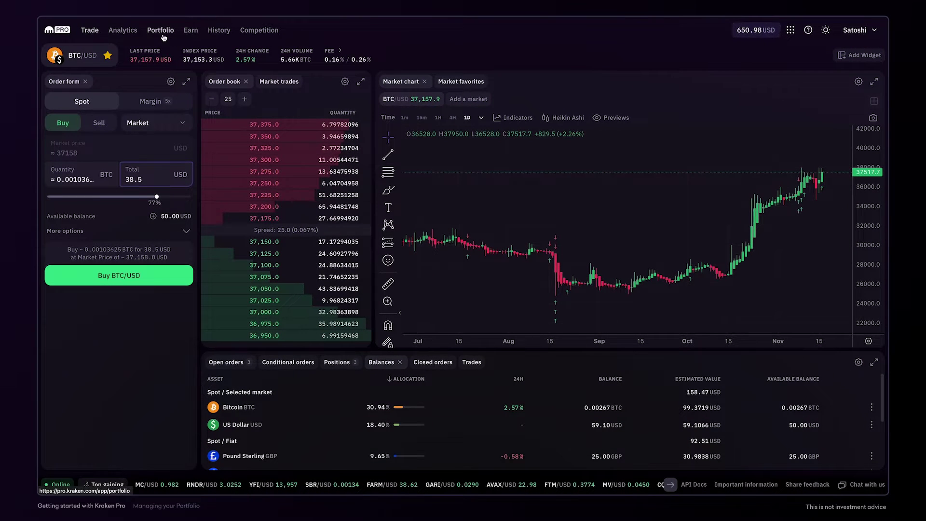
pyautogui.click(157, 30)
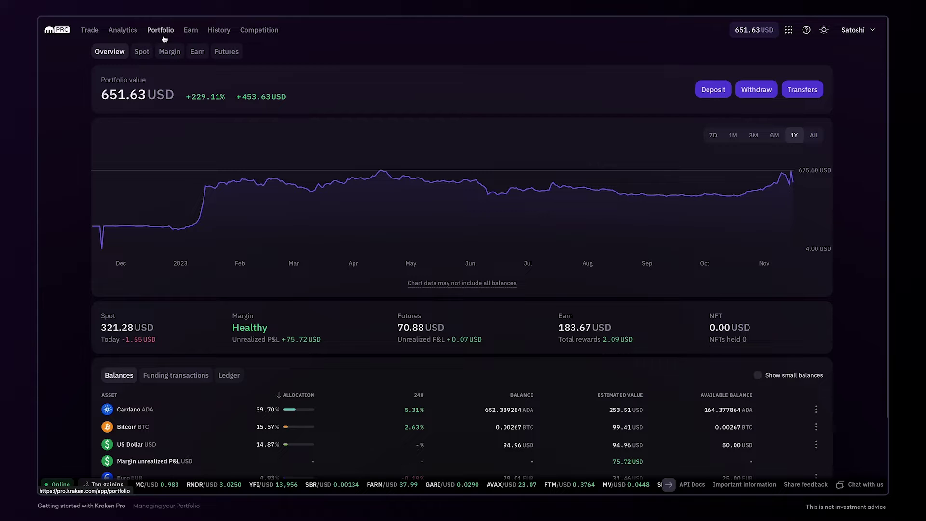
pyautogui.press('Tab')
pyautogui.press('Tab')
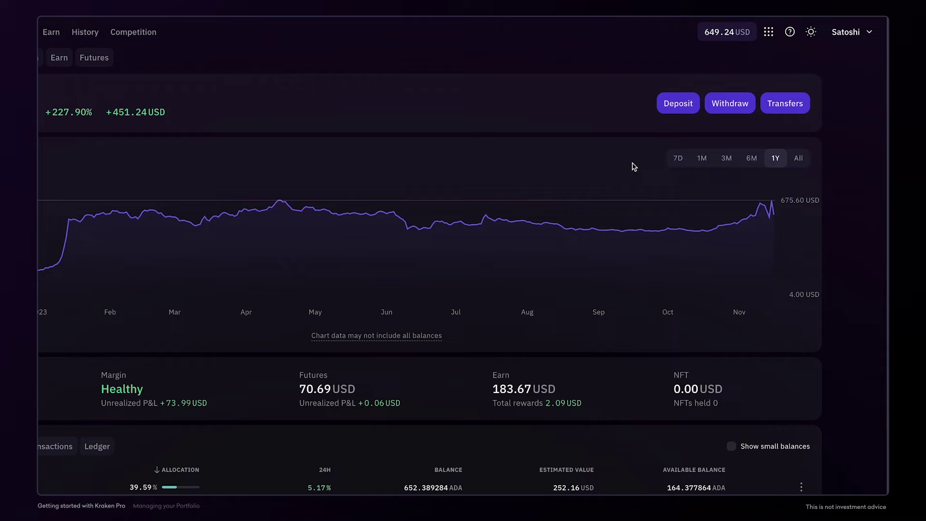
pyautogui.click(726, 158)
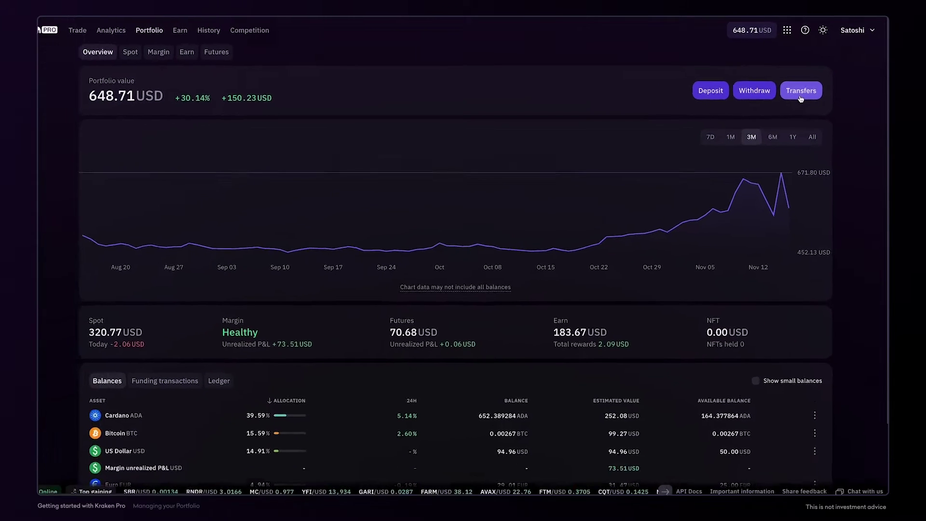
# Start a transfer, then check Cardano's balance breakdown across spot, futures and earn.
pyautogui.click(788, 109)
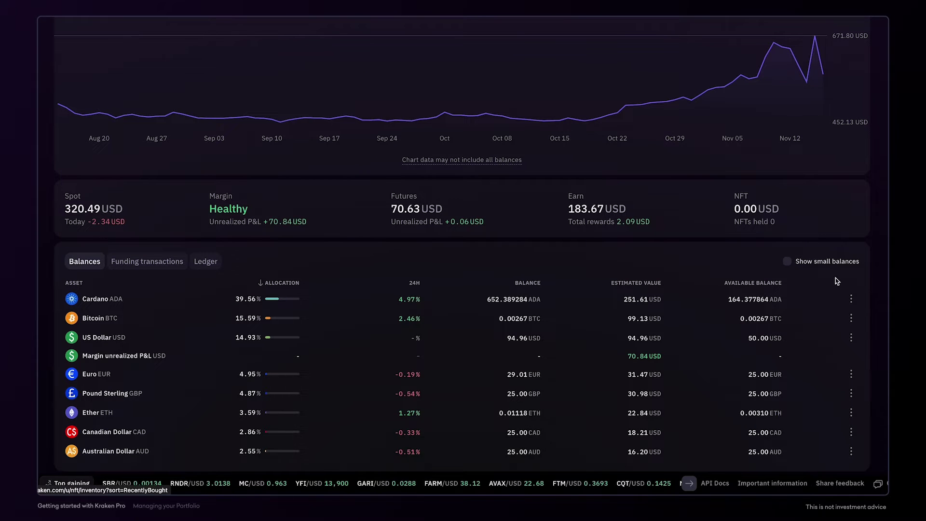
pyautogui.click(851, 299)
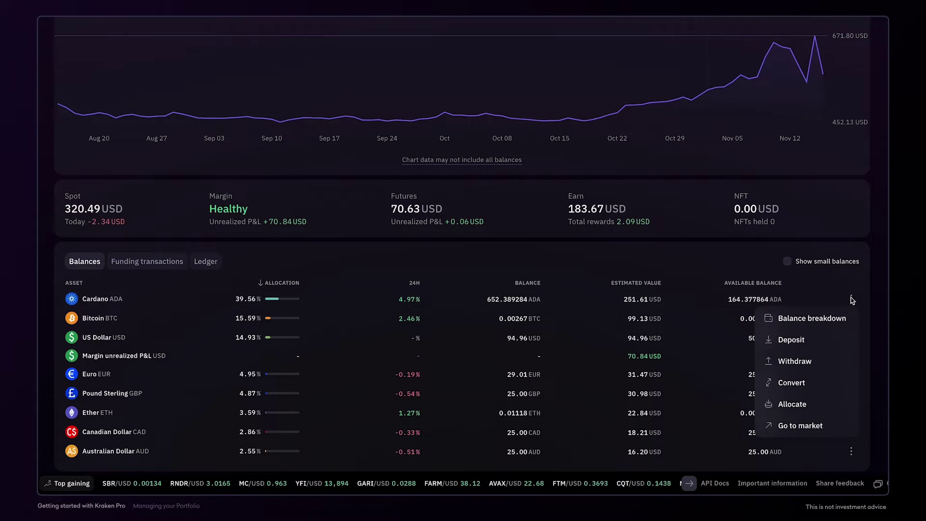
pyautogui.click(811, 319)
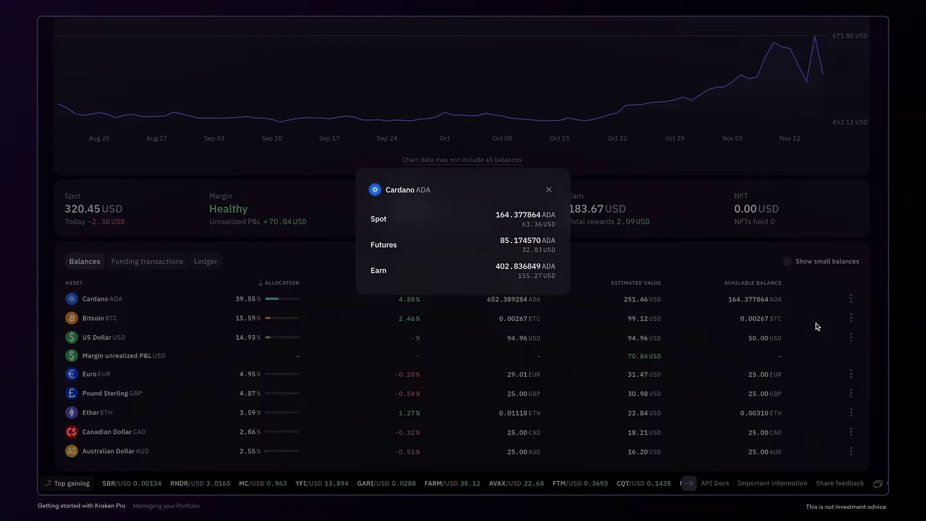
pyautogui.click(549, 189)
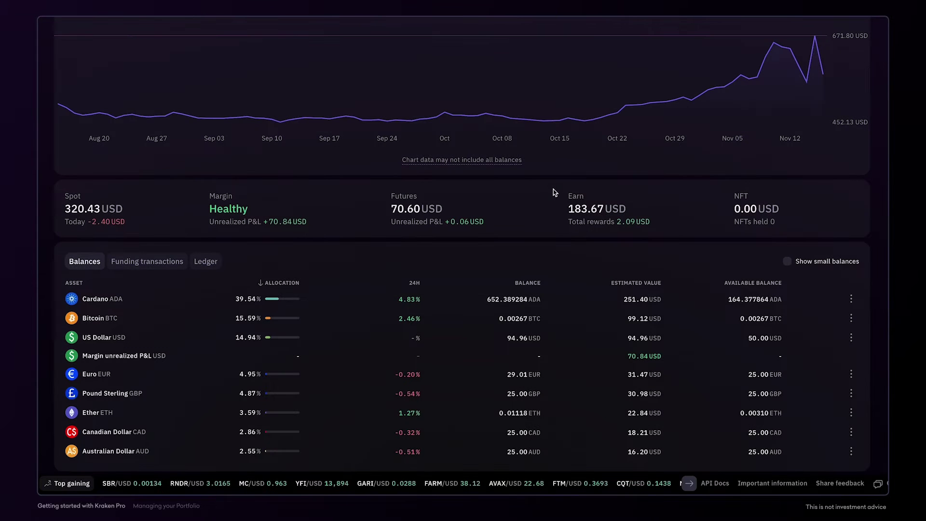
pyautogui.click(852, 337)
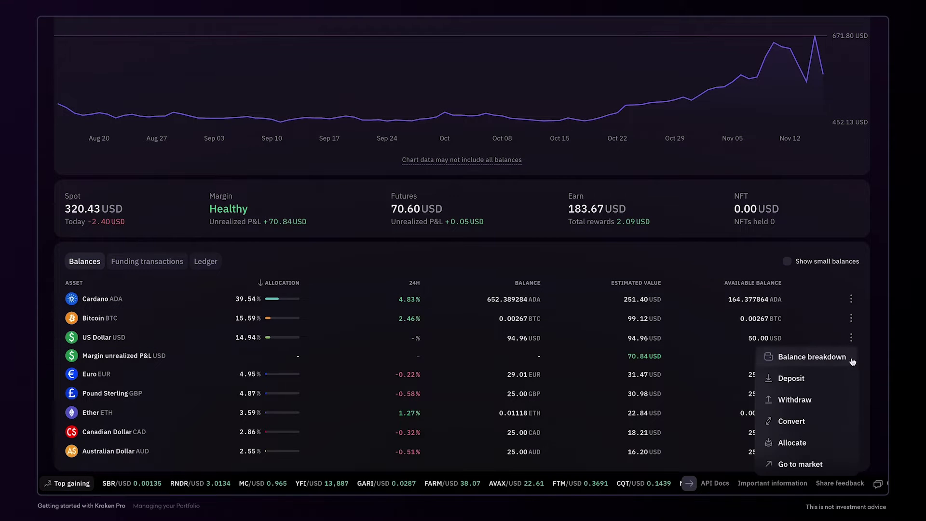
pyautogui.click(843, 422)
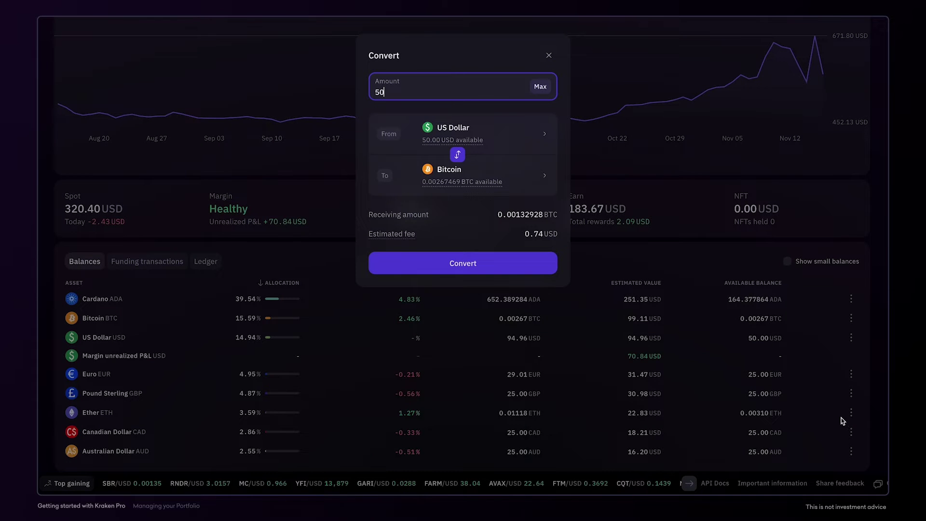
pyautogui.doubleClick(451, 91)
pyautogui.write('2')
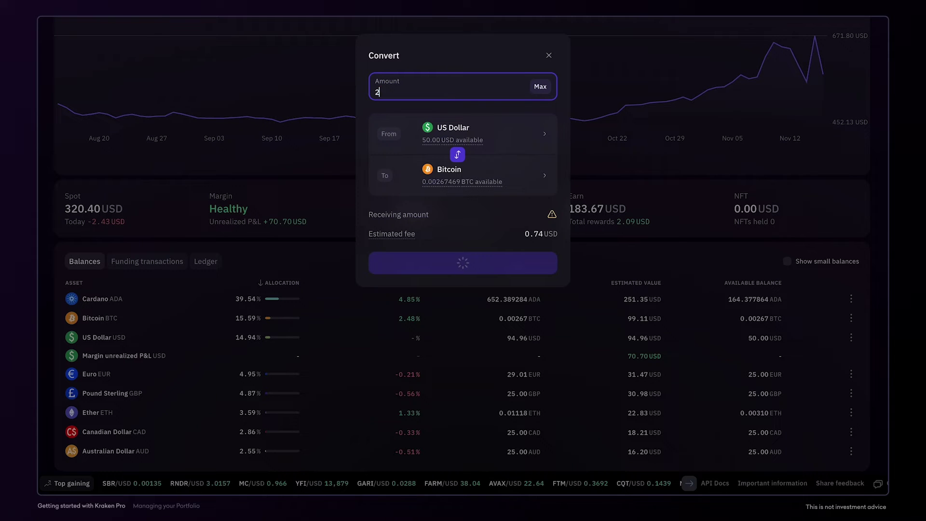
pyautogui.write('5')
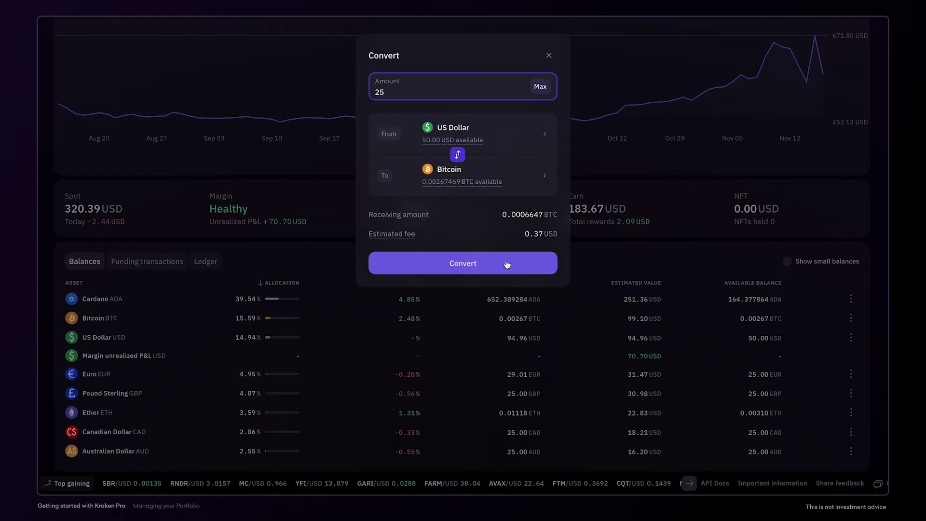
pyautogui.click(548, 55)
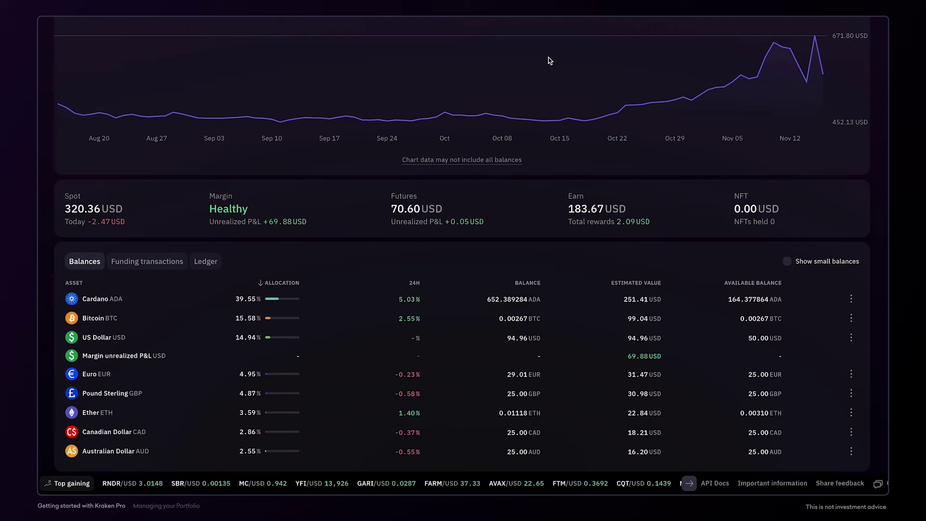
# Check US Dollar's actions and funding transactions, then list the ledger of recent trades.
pyautogui.click(850, 337)
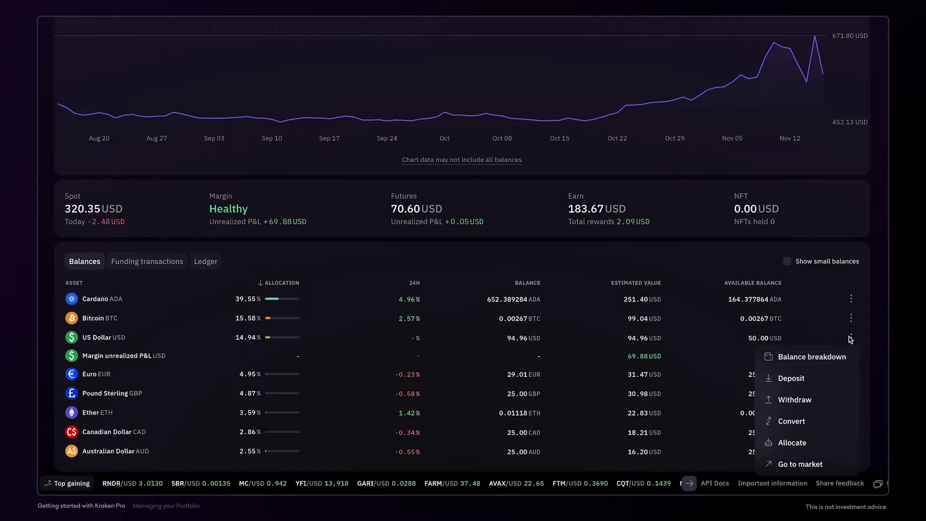
pyautogui.click(832, 466)
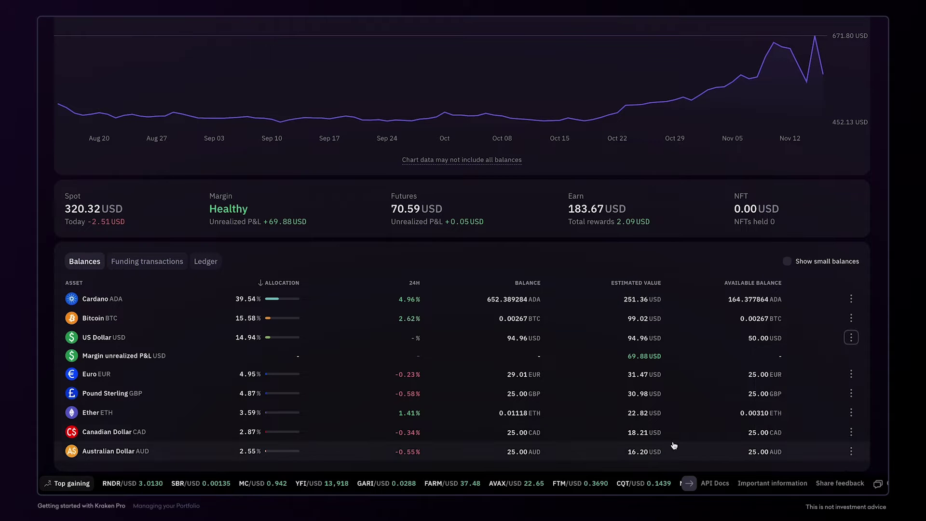
pyautogui.click(151, 262)
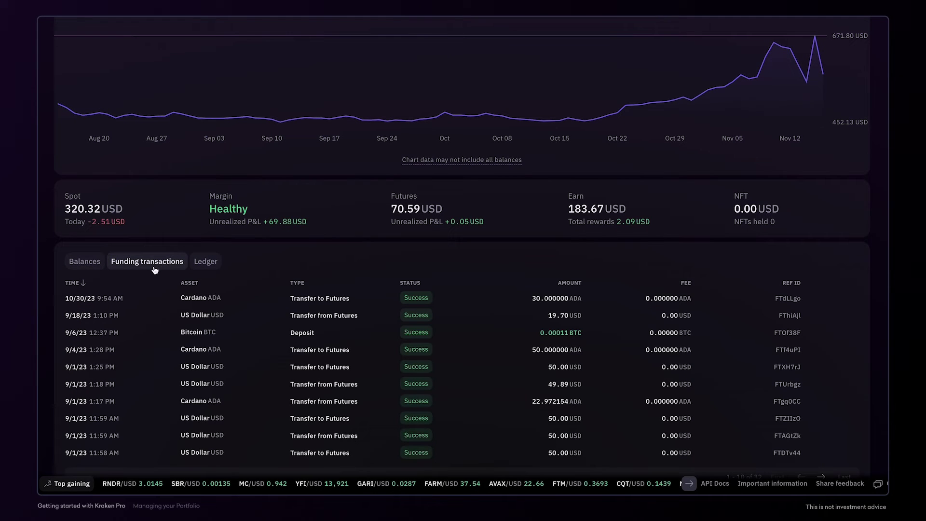
pyautogui.click(205, 261)
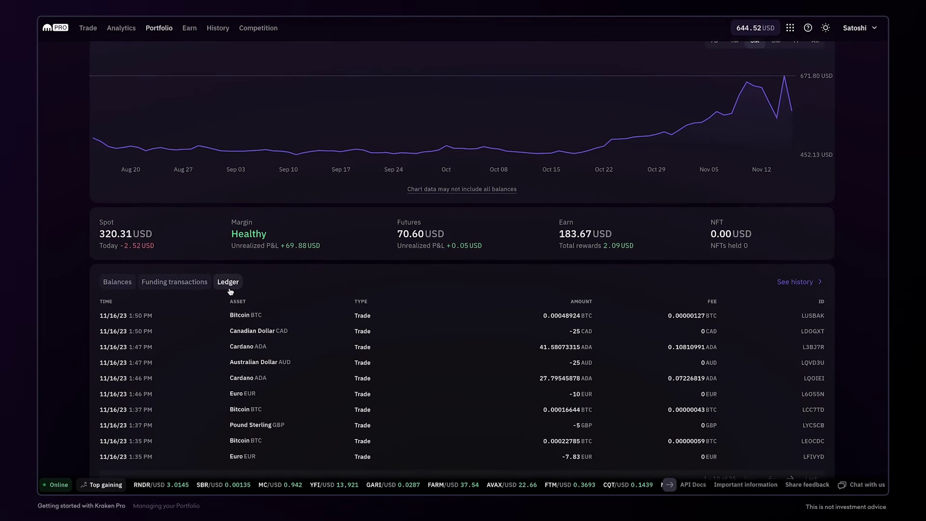
pyautogui.scroll(3, 230, 291)
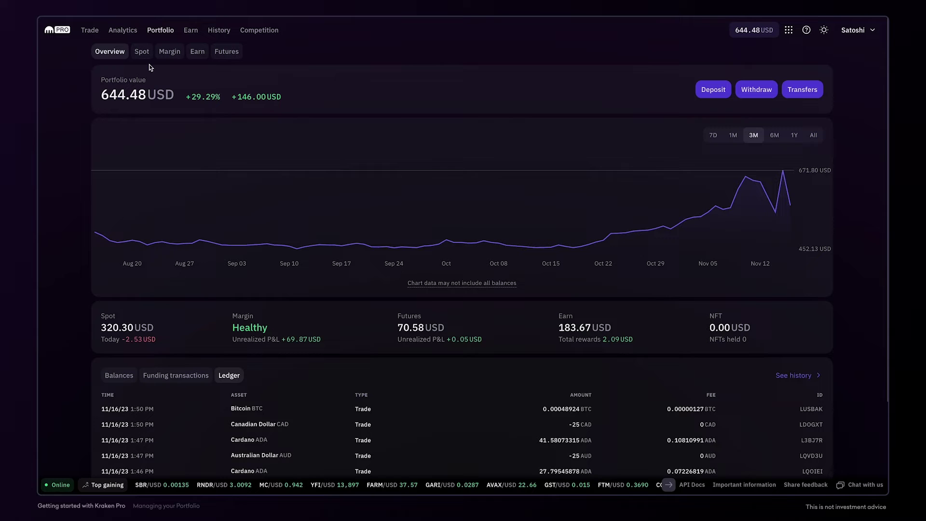
# Switch to the Spot portfolio with 319.86 USD spot value and its fiat and crypto wallets.
pyautogui.click(142, 52)
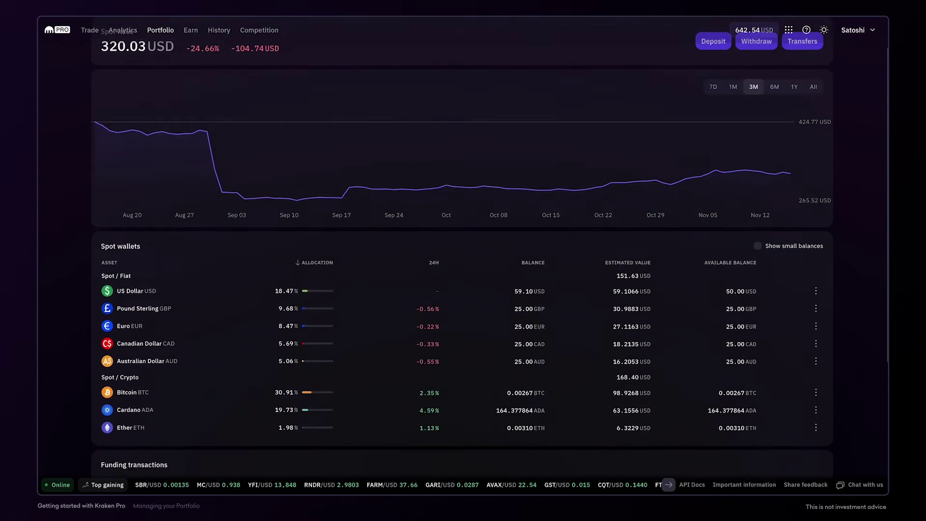
pyautogui.scroll(-5, 463, 289)
pyautogui.scroll(-3, 463, 290)
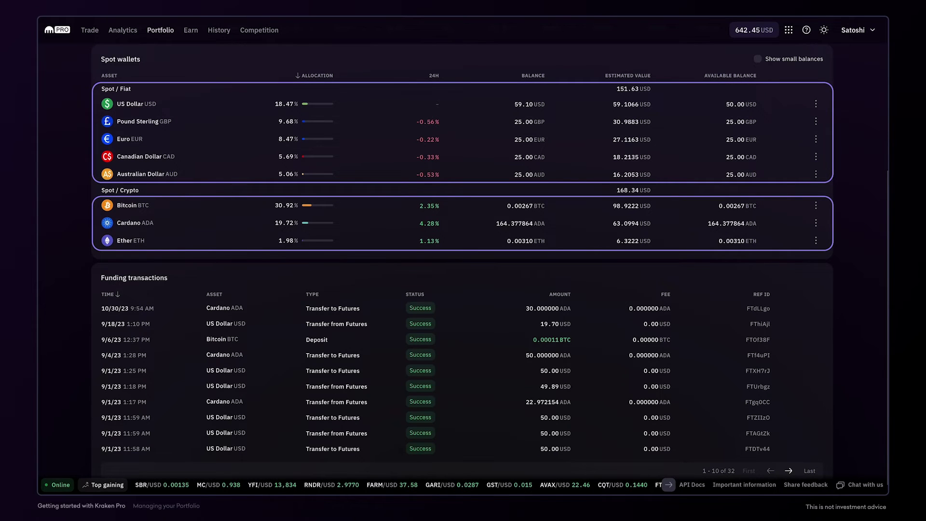
pyautogui.scroll(8, 463, 260)
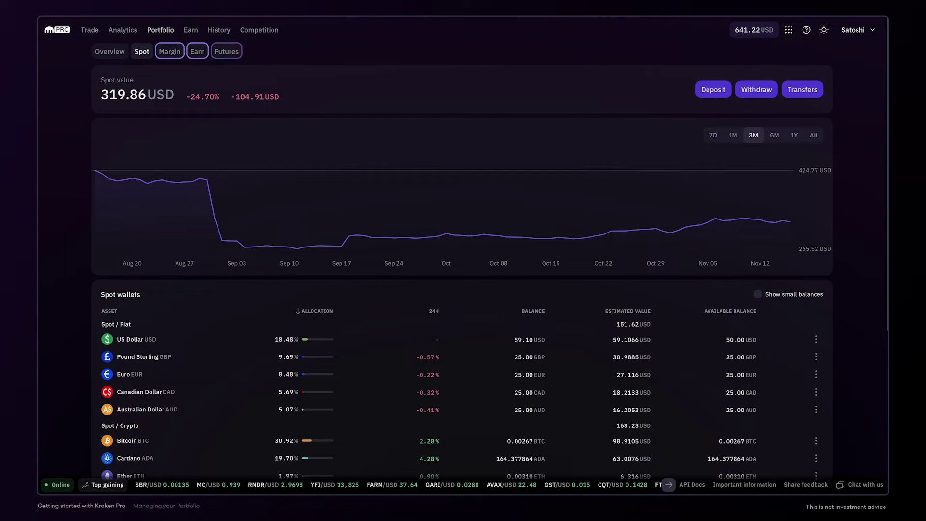
# Review Margin positions and collateral, then view the Earn portfolio worth 179.50 USD.
pyautogui.click(170, 51)
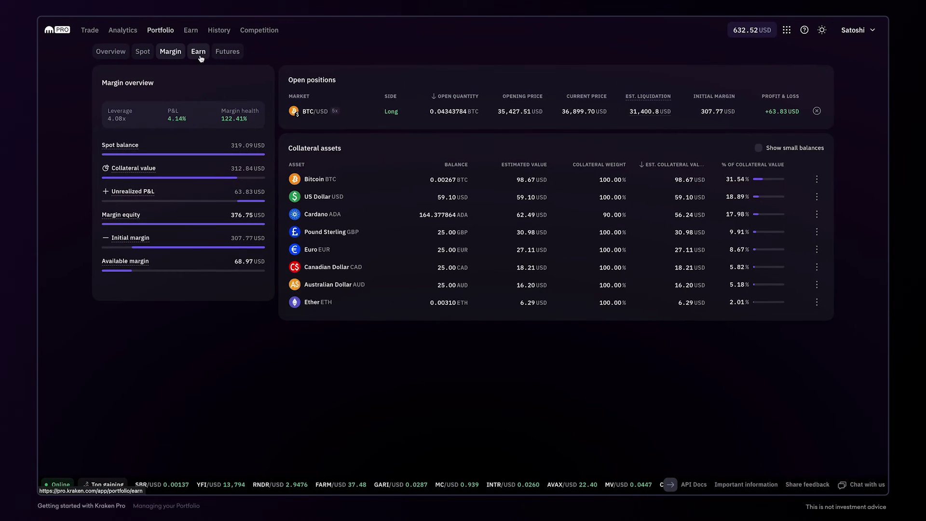
pyautogui.click(199, 52)
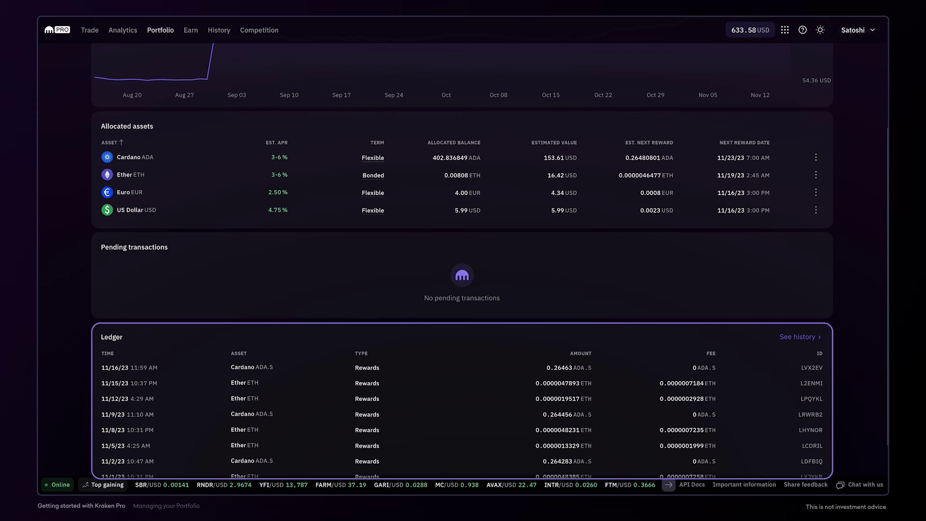
pyautogui.scroll(8, 463, 261)
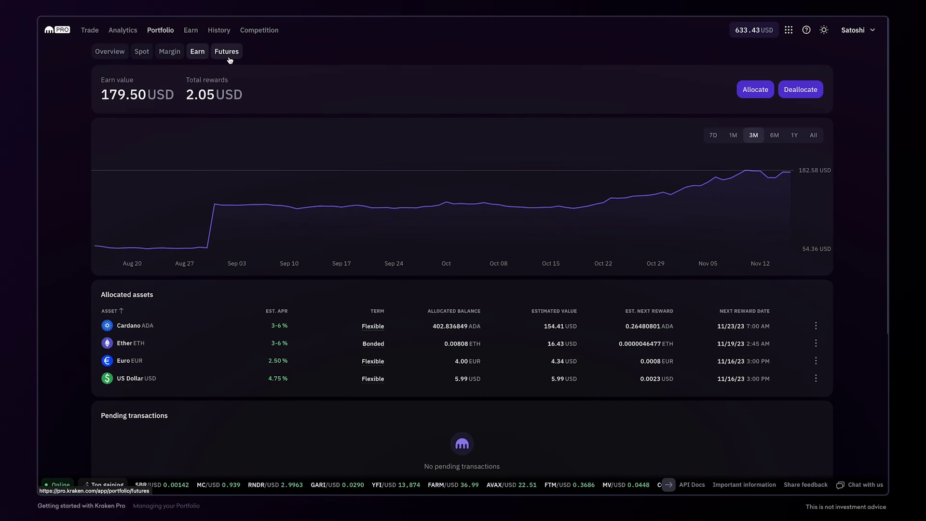
# On the Futures portfolio, prepare a 20 USD transfer from Spot to Futures - Multi collateral.
pyautogui.click(227, 51)
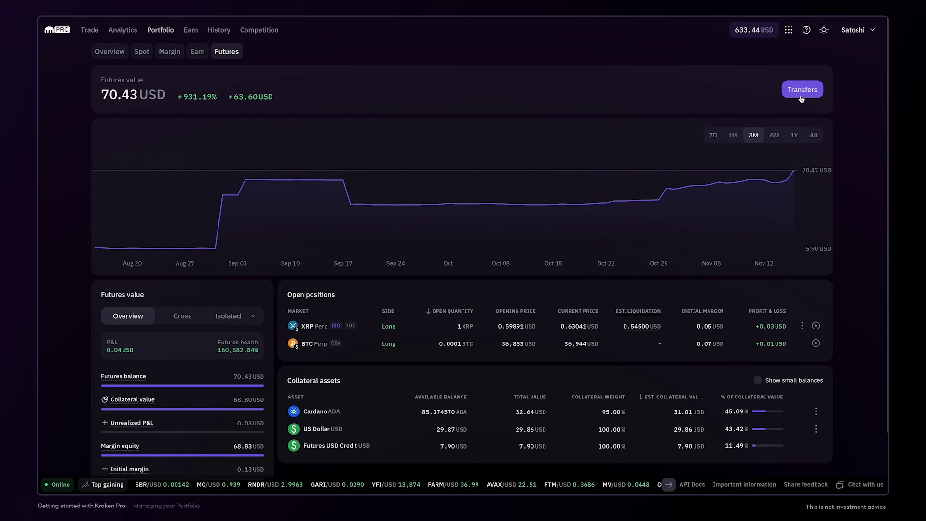
pyautogui.click(799, 91)
pyautogui.click(463, 203)
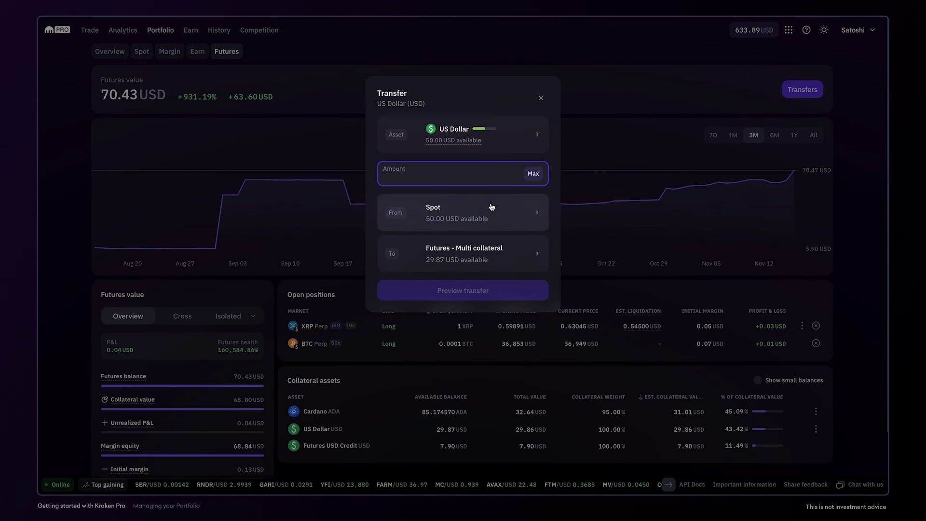
pyautogui.write('20')
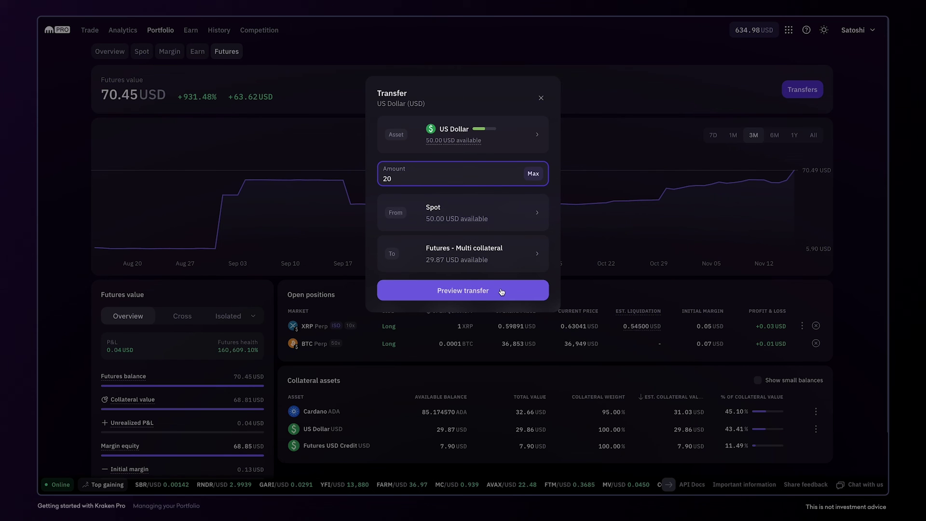
# Dismiss the 20 USD transfer form without sending it.
pyautogui.click(542, 98)
pyautogui.scroll(-3, 542, 102)
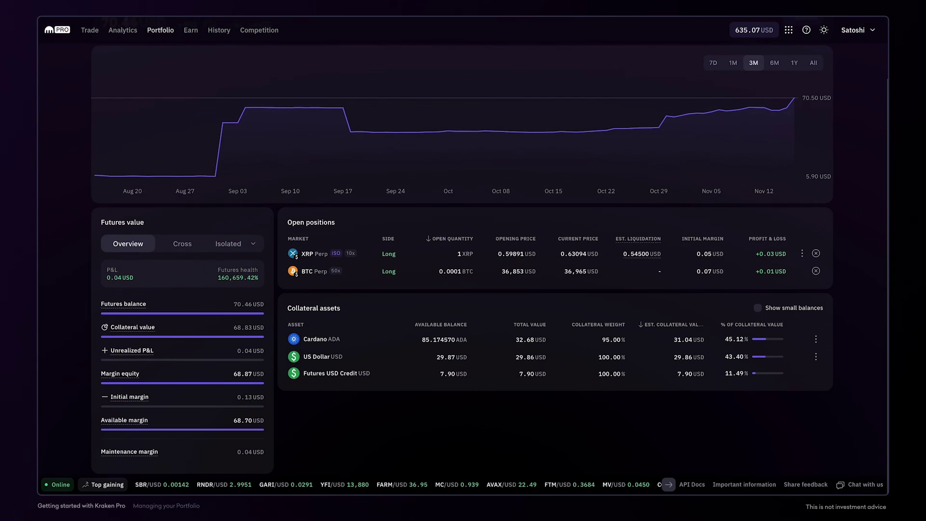